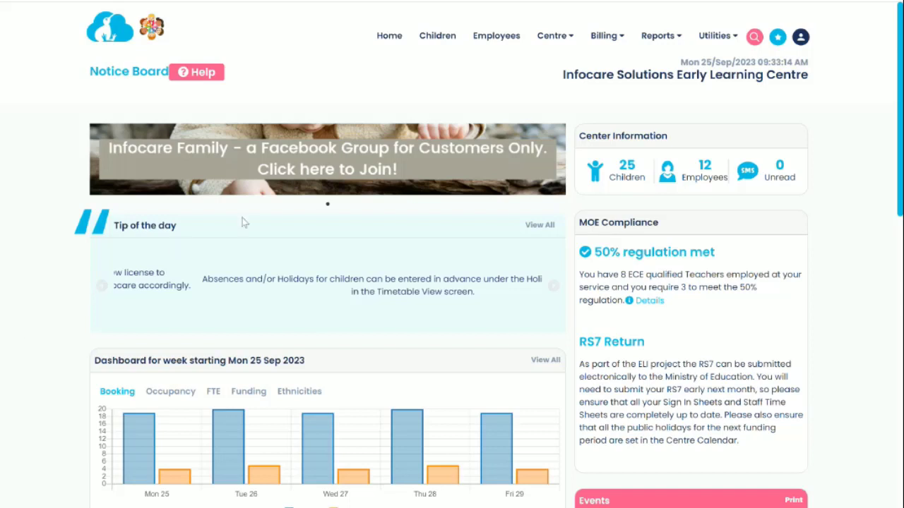
# Open the RS7 Return (funding) report and submit the November 2023 funding return to the MoE
pyautogui.click(655, 41)
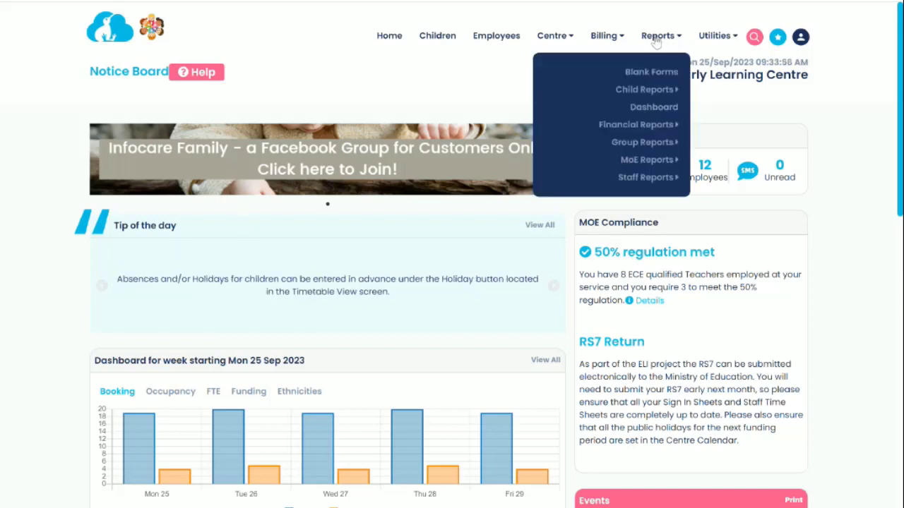
pyautogui.moveTo(649, 163)
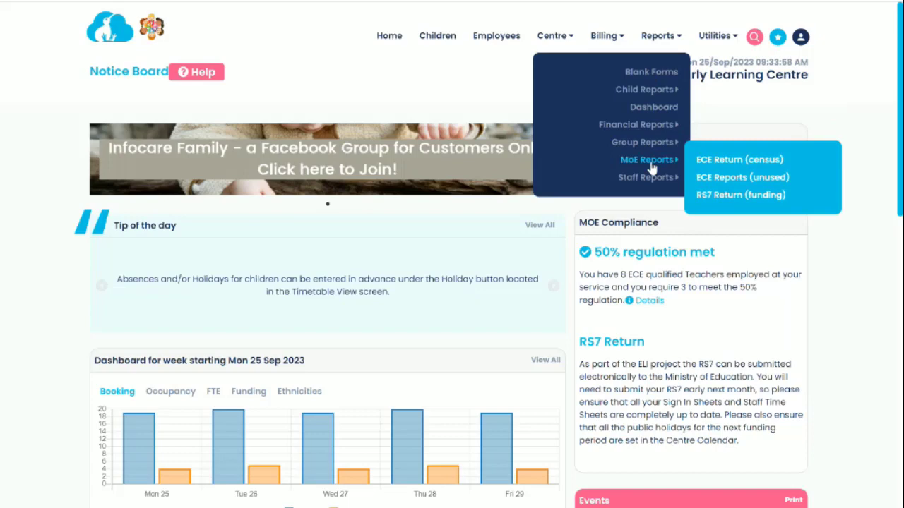
pyautogui.click(727, 201)
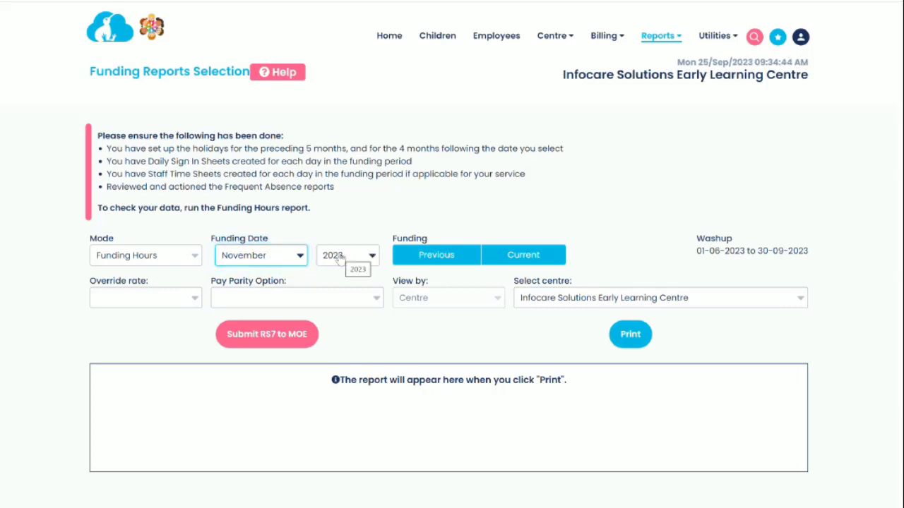
pyautogui.click(271, 338)
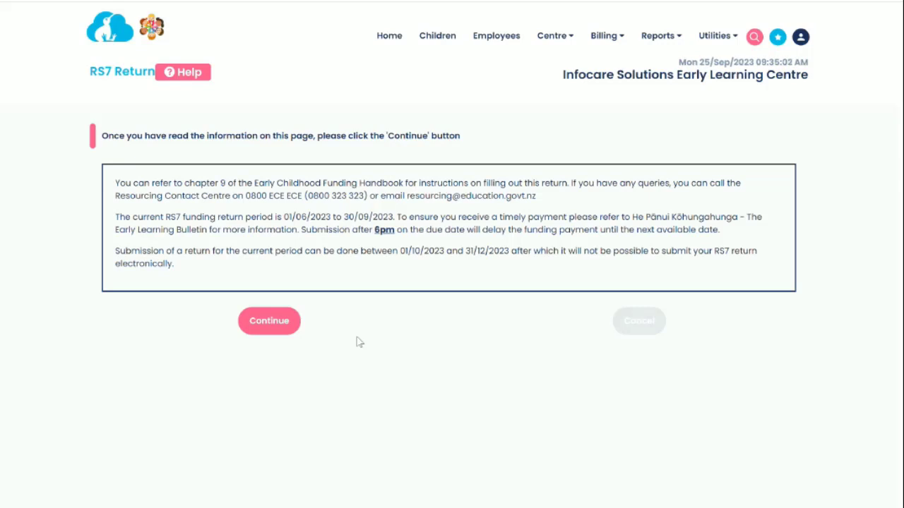
# Continue past the RS7 information notice to the June 2023 washup table
pyautogui.click(271, 326)
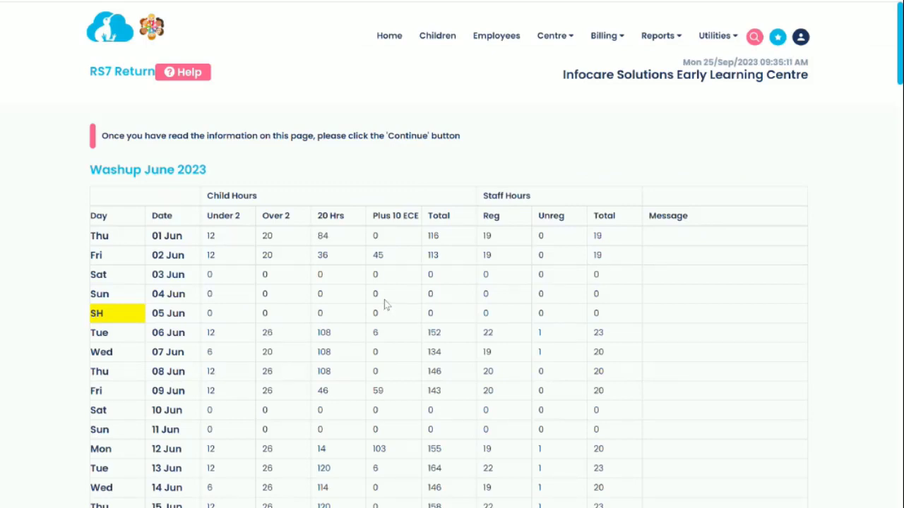
# Scroll through the June–September 2023 washup tables to grand totals, discretionary hours and advance days
pyautogui.scroll(-2, 384, 302)
pyautogui.scroll(-5, 385, 303)
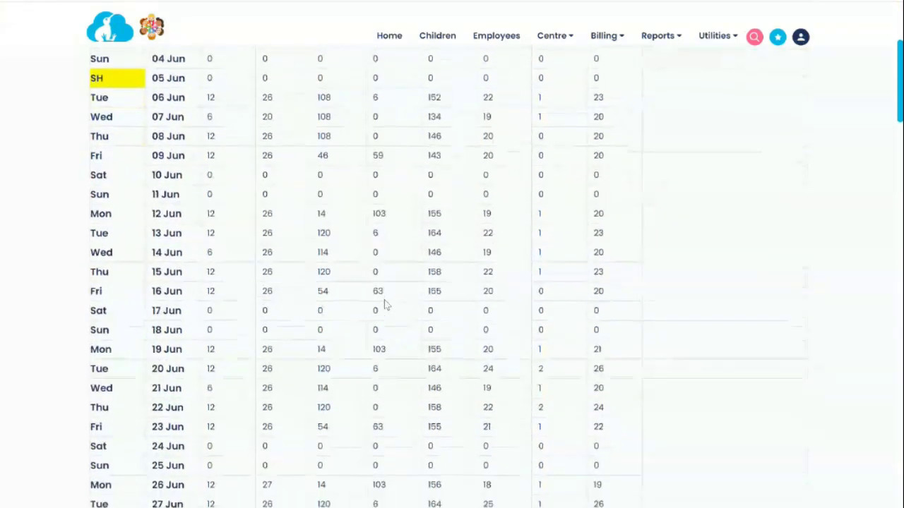
pyautogui.scroll(-5, 384, 303)
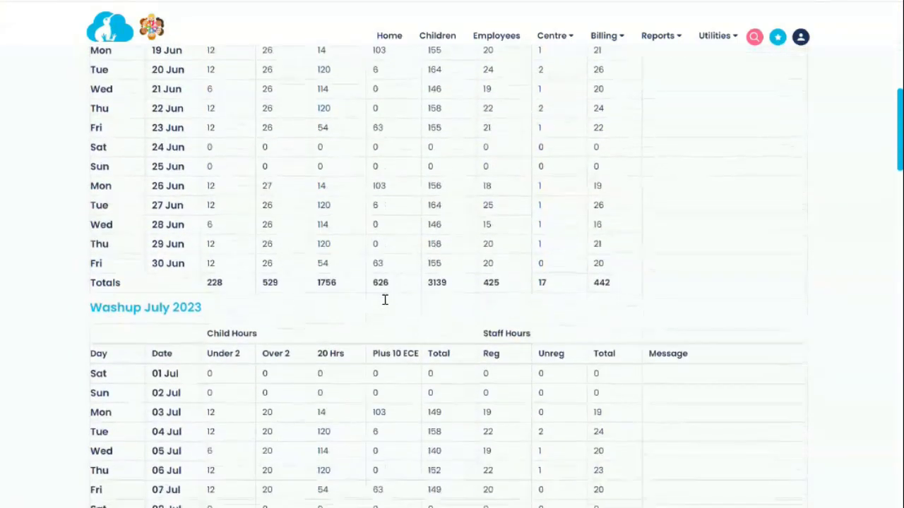
pyautogui.scroll(-7, 384, 305)
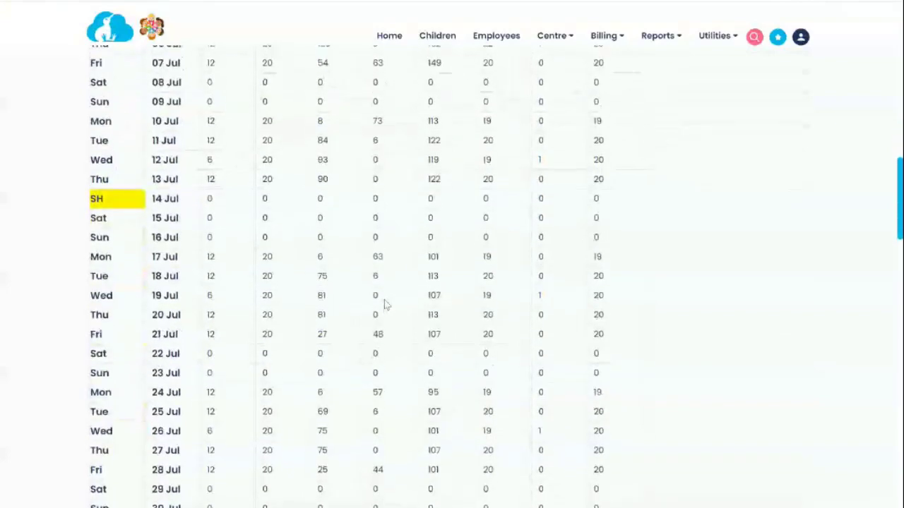
pyautogui.scroll(-7, 385, 304)
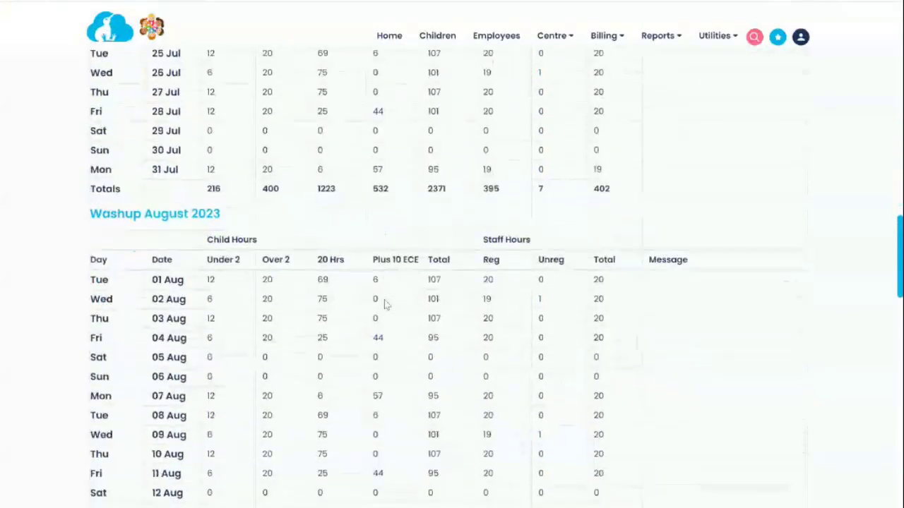
pyautogui.scroll(-9, 384, 302)
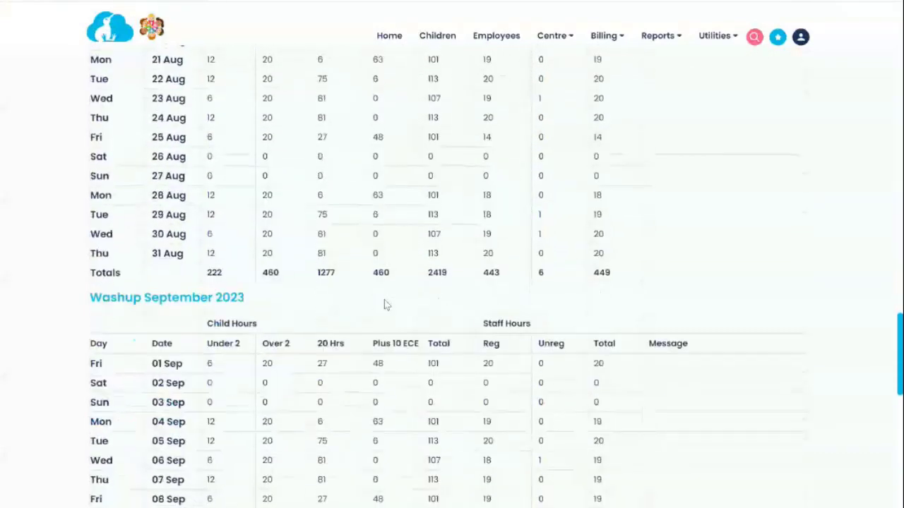
pyautogui.scroll(-8, 384, 304)
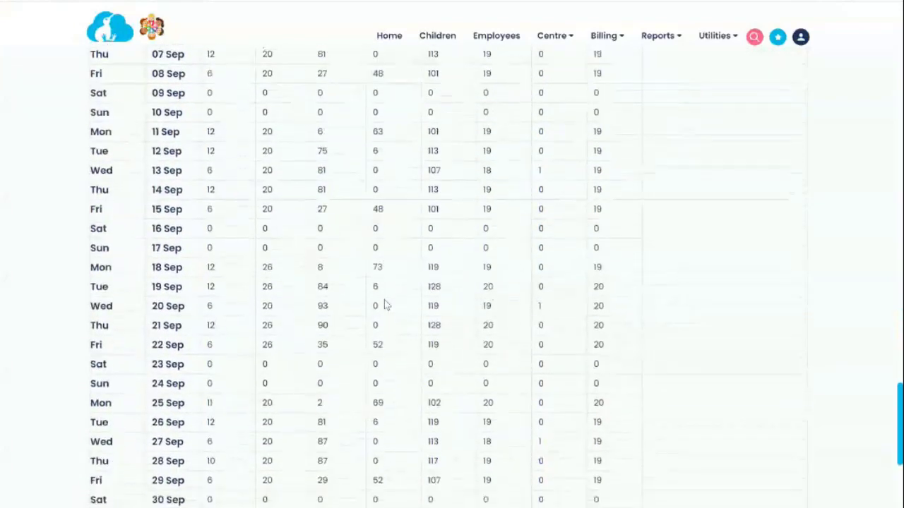
pyautogui.scroll(-1, 384, 305)
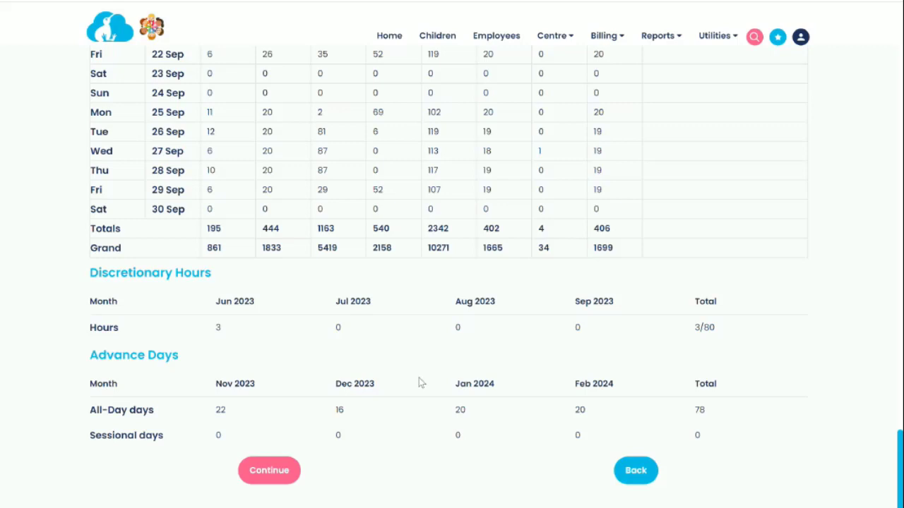
# Accept the washup figures and continue to the RS7 Return Attestation page
pyautogui.click(269, 471)
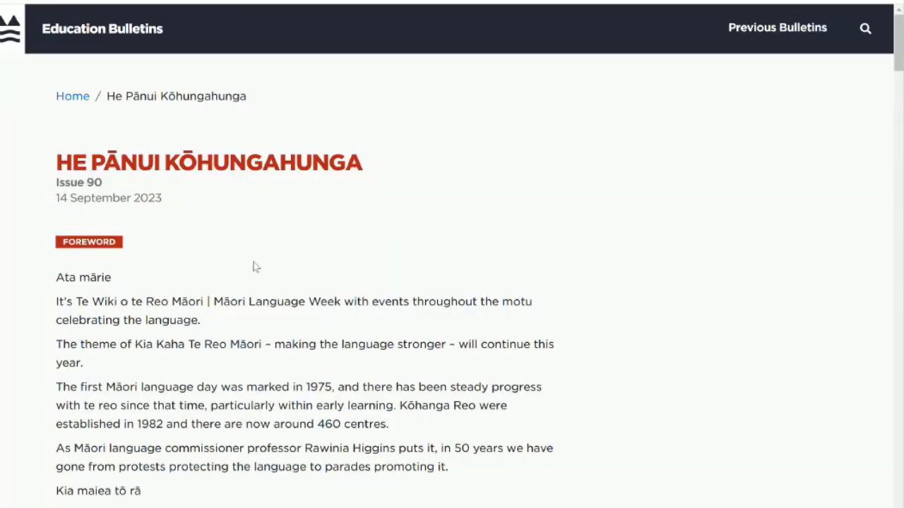
# Scroll the bulletin to the 'Moving from Extended Parity to Full Parity' section and attestation fact sheet
pyautogui.scroll(-5, 294, 272)
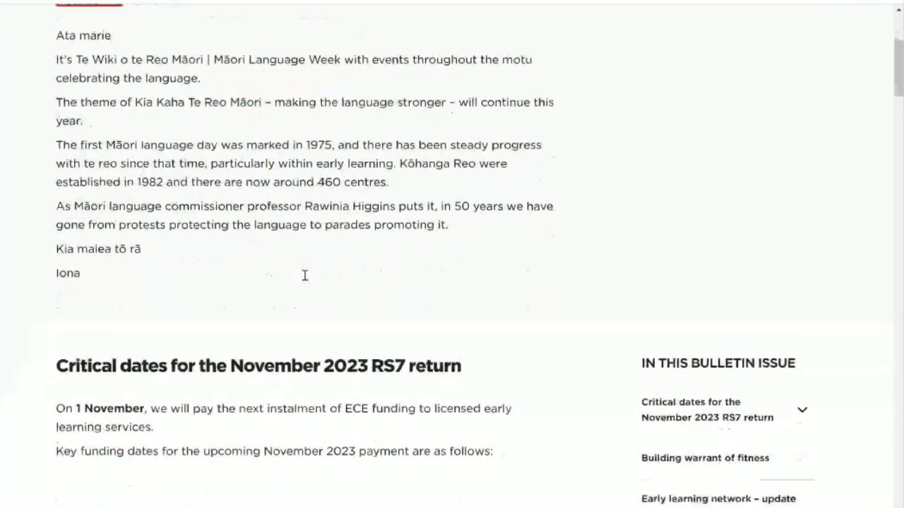
pyautogui.scroll(-10, 304, 275)
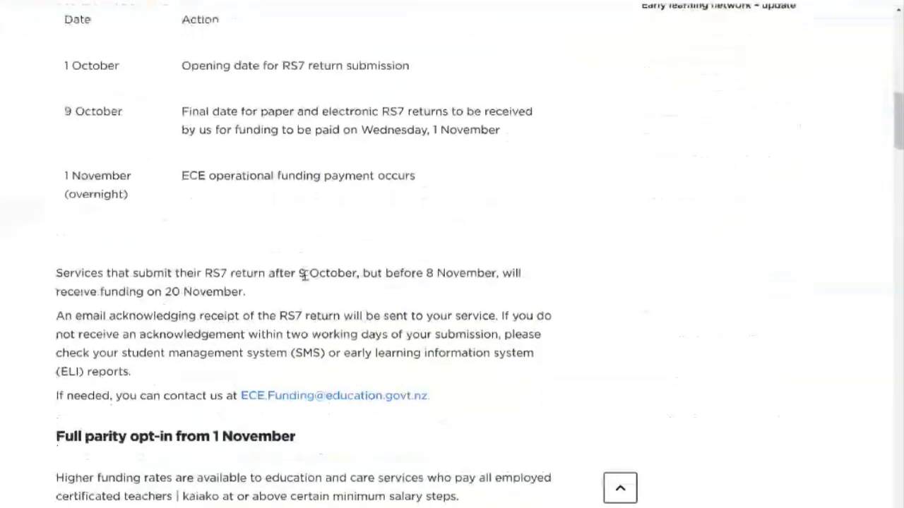
pyautogui.scroll(-10, 304, 274)
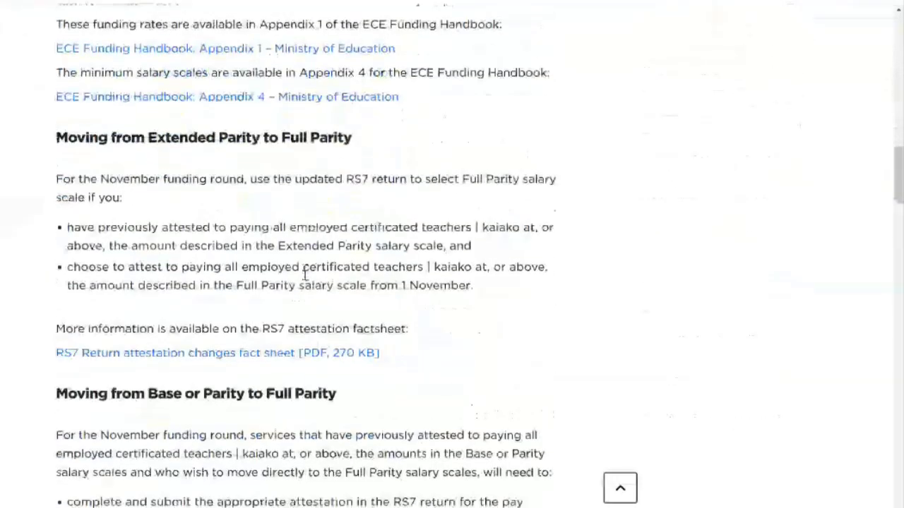
pyautogui.scroll(-6, 304, 275)
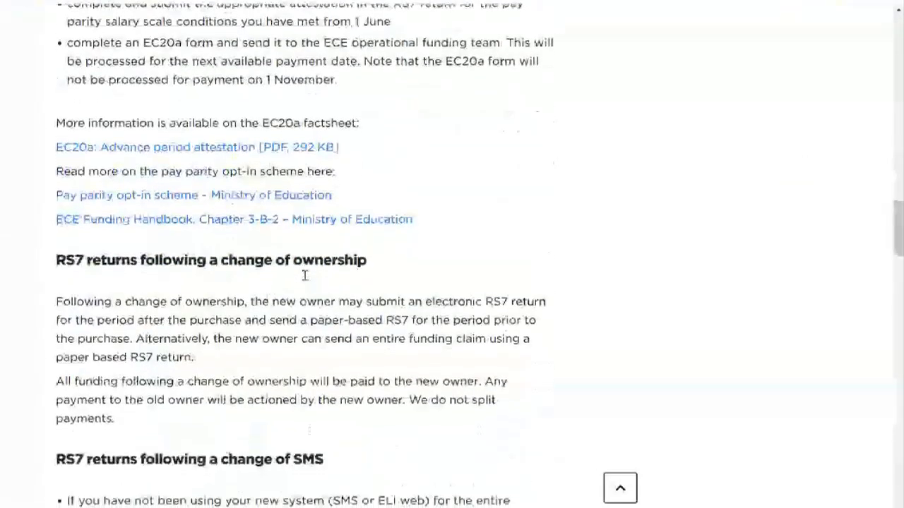
pyautogui.scroll(-4, 304, 274)
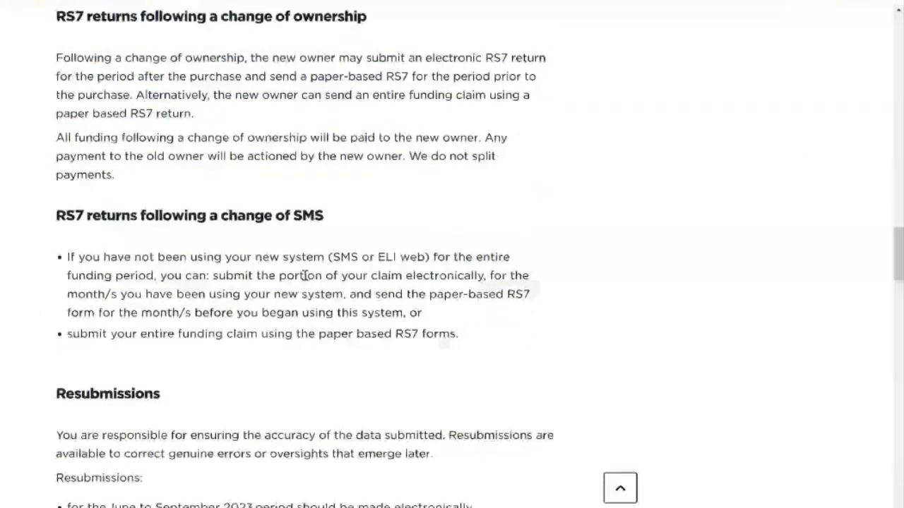
pyautogui.scroll(9, 304, 274)
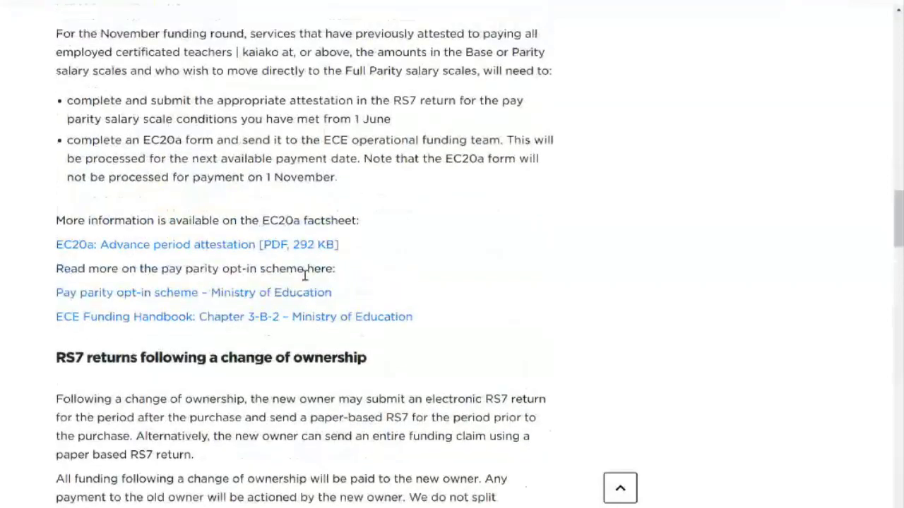
pyautogui.scroll(3, 304, 275)
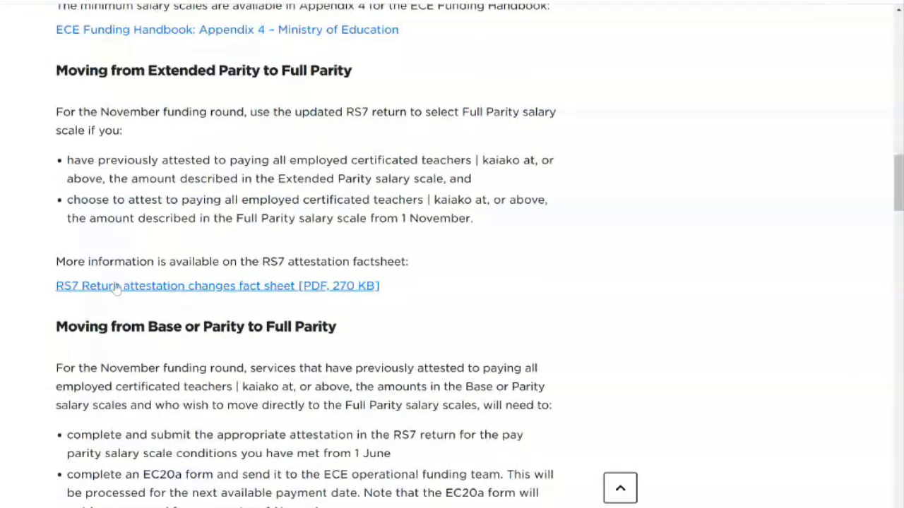
# Open the RS7 attestation fact sheet and attest to the Base Salary Scale (Step 1)
pyautogui.click(219, 293)
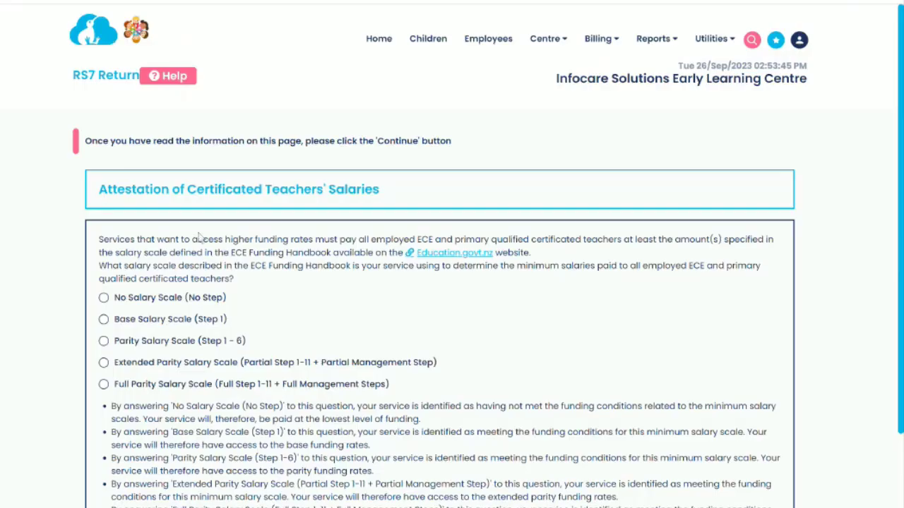
pyautogui.click(103, 319)
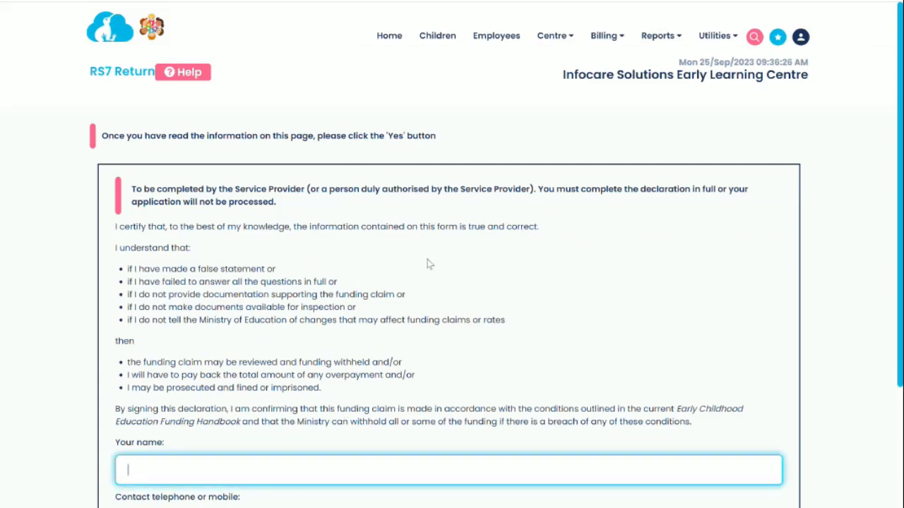
# Fill in the declarant's name and contact phone number on the RS7 submission declaration
pyautogui.scroll(-1, 446, 274)
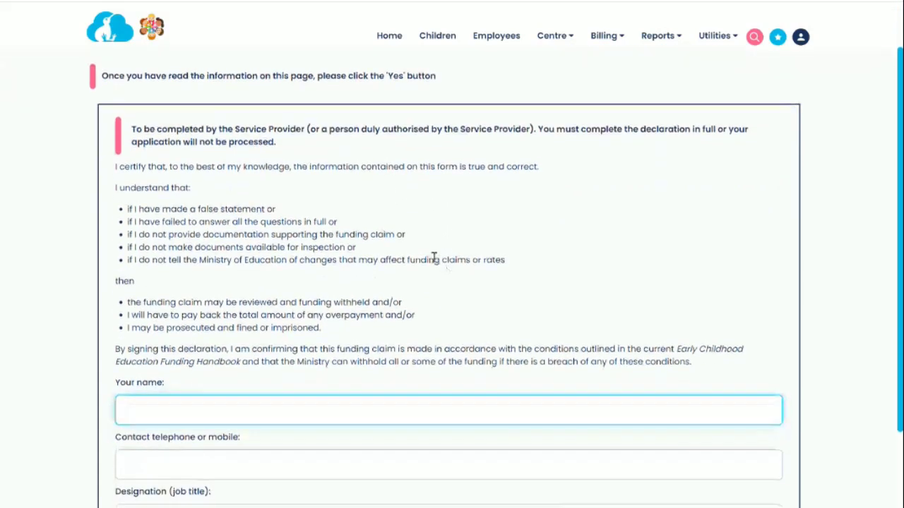
pyautogui.scroll(-1, 436, 262)
pyautogui.scroll(-2, 436, 261)
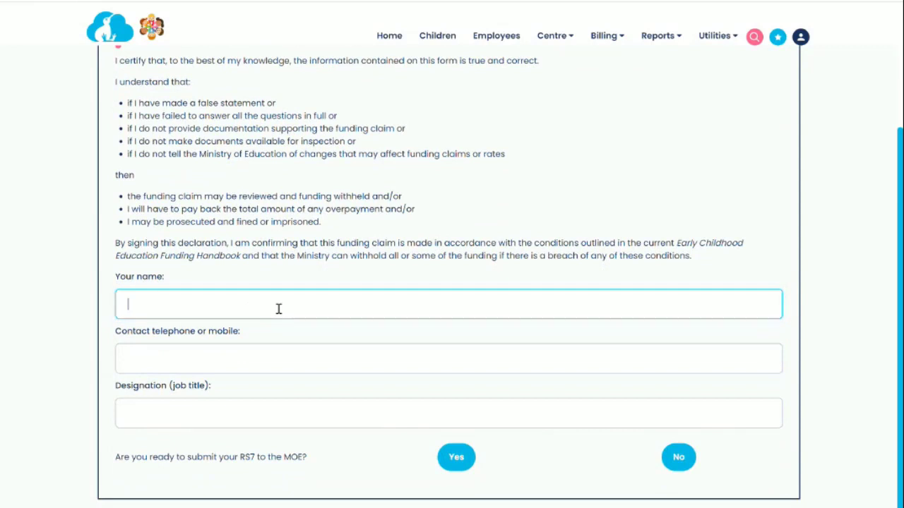
pyautogui.write('Infocare Solutions')
pyautogui.press('Tab')
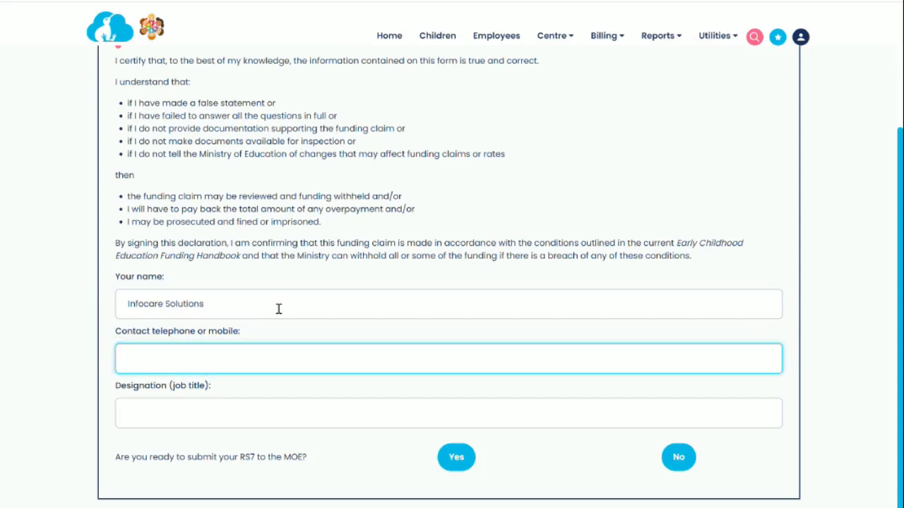
pyautogui.press('Tab')
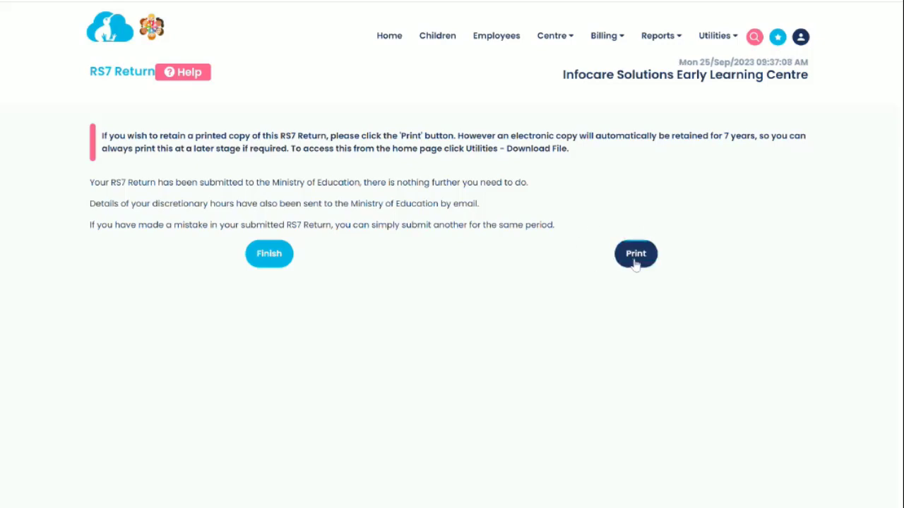
# Finish the submission and find the new November 2023 RS7Return file in File Download
pyautogui.click(269, 254)
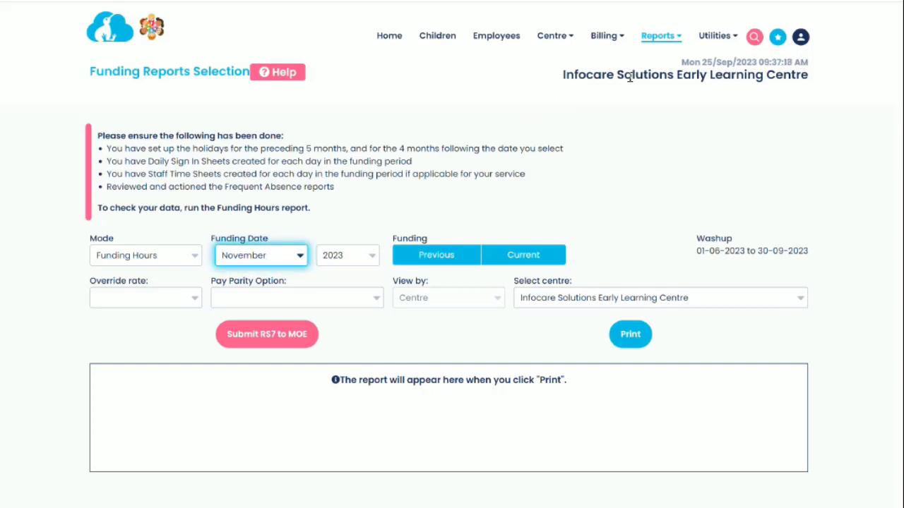
pyautogui.click(716, 41)
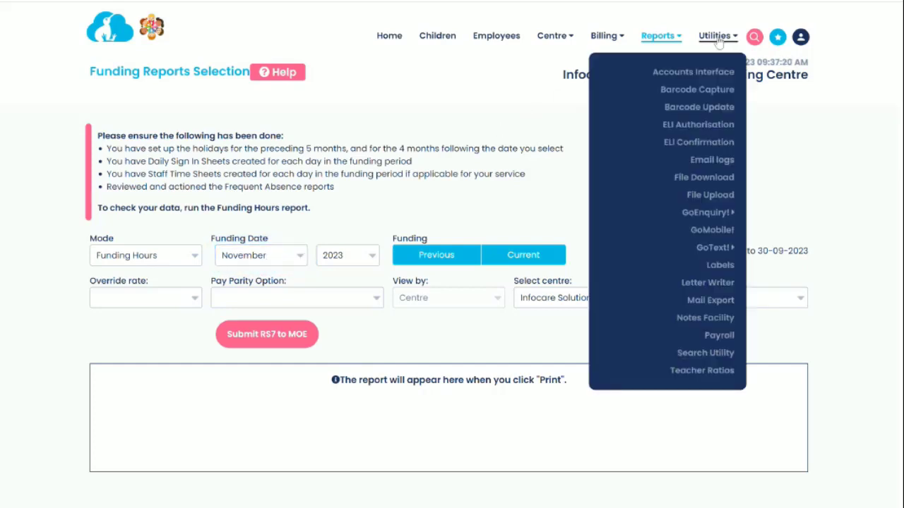
pyautogui.click(708, 181)
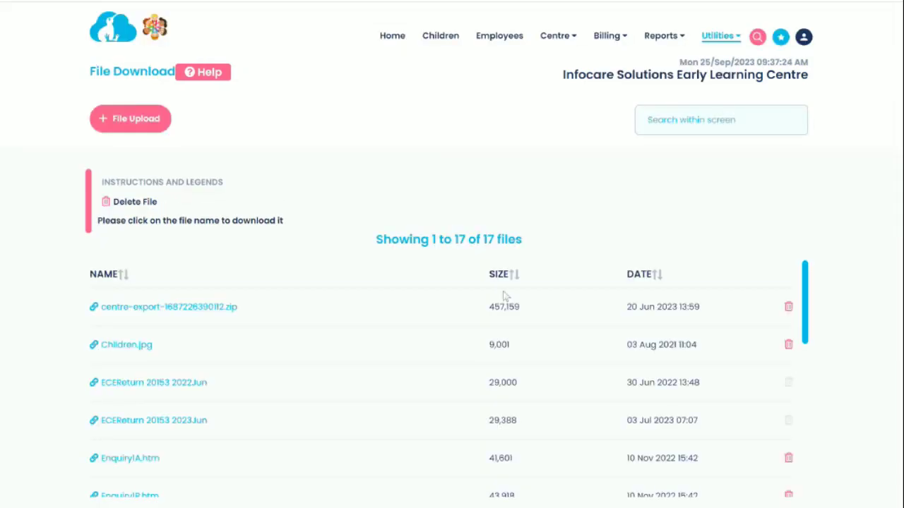
pyautogui.scroll(-2, 459, 358)
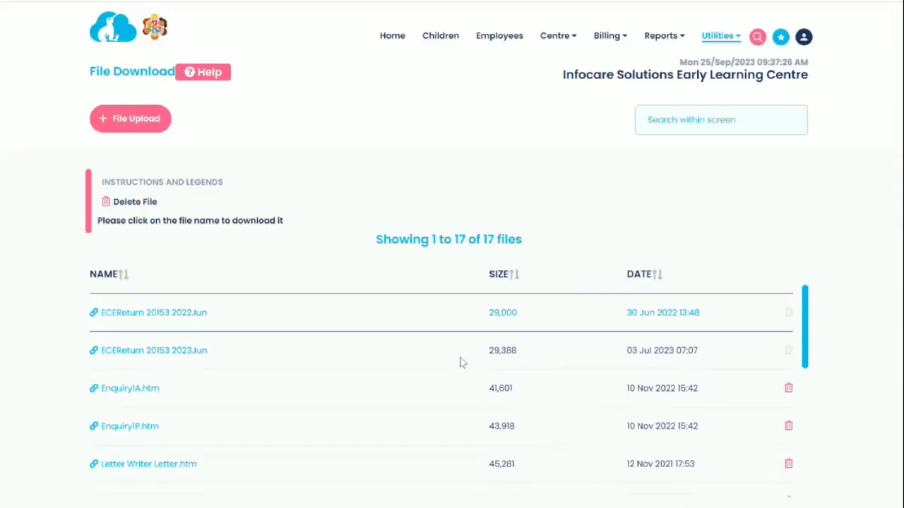
pyautogui.scroll(-7, 461, 362)
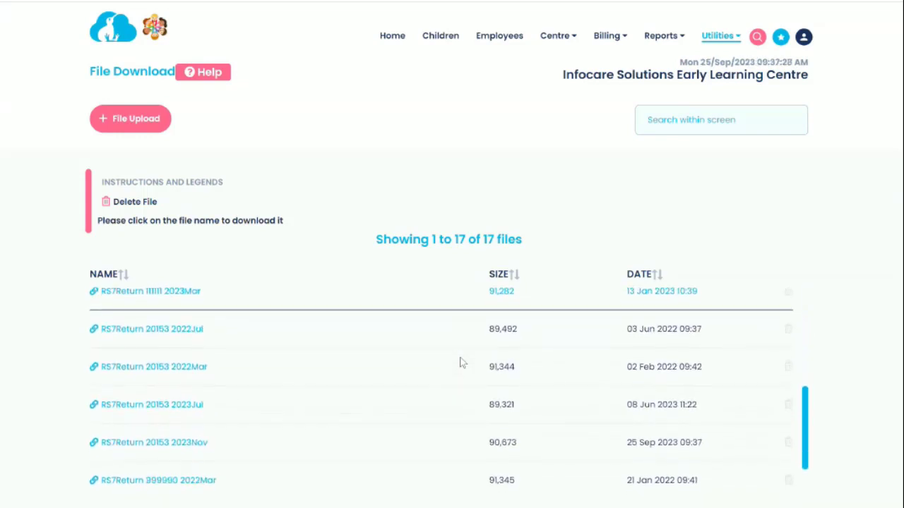
pyautogui.scroll(-2, 460, 362)
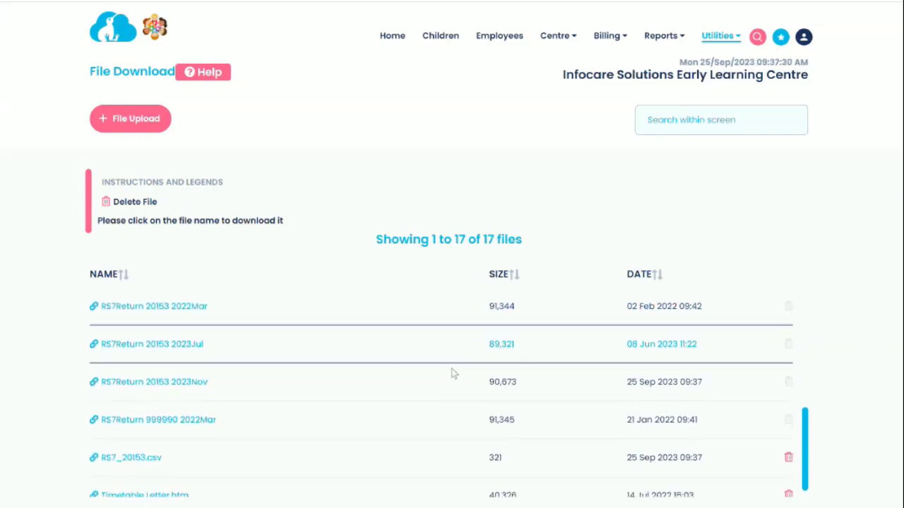